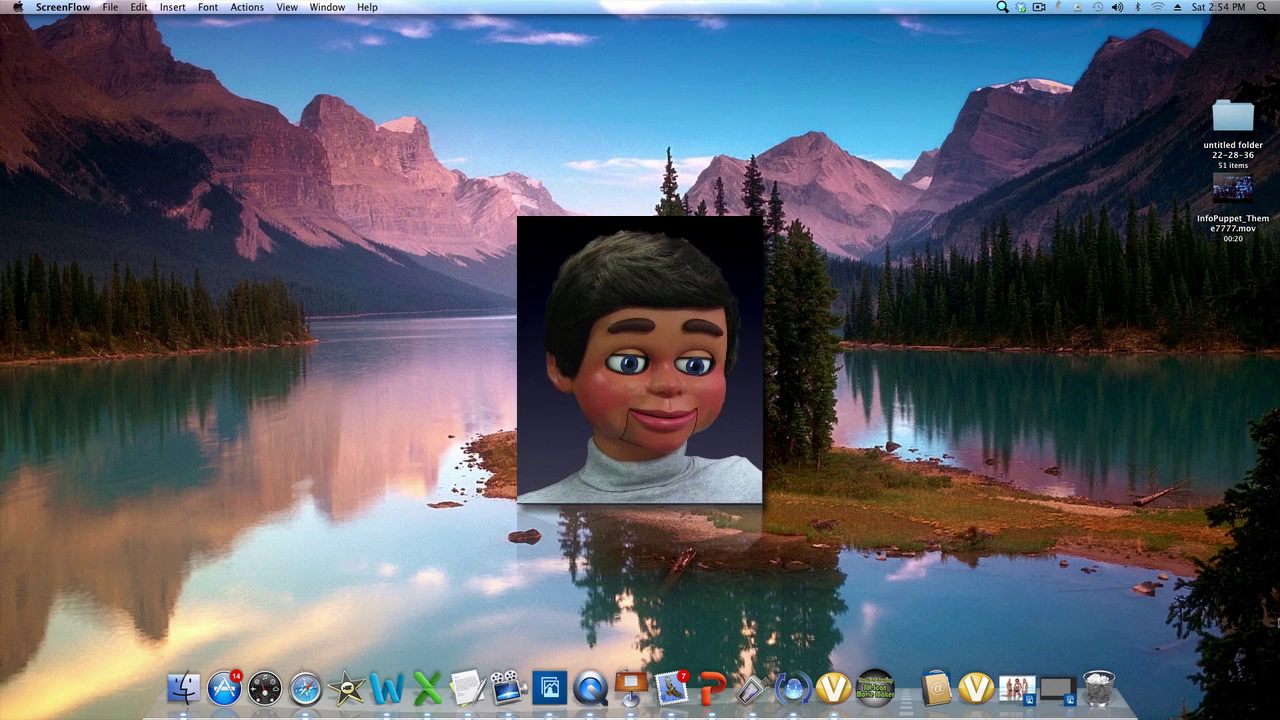
Step: Restore the minimized Photoshop Elements editor window from the Dock
click(1060, 682)
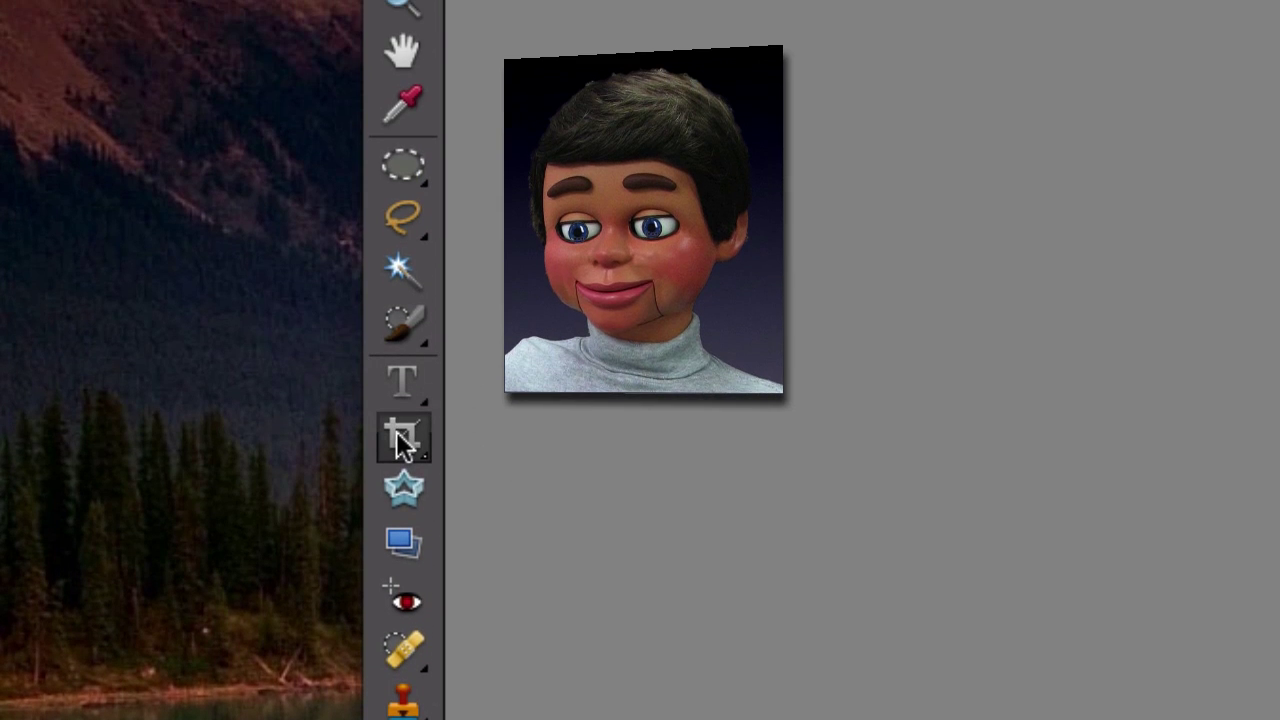
Step: Switch from the Crop tool group to the Recompose Tool and dismiss its introduction
click(403, 443)
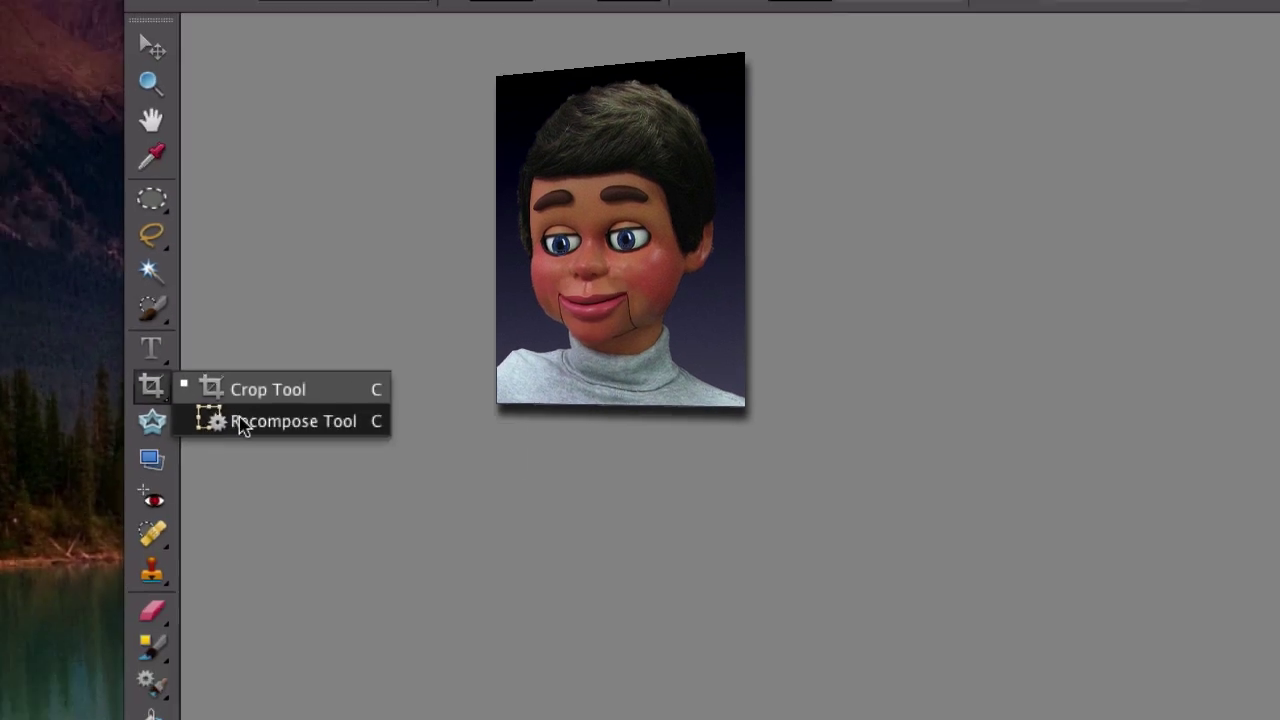
click(560, 487)
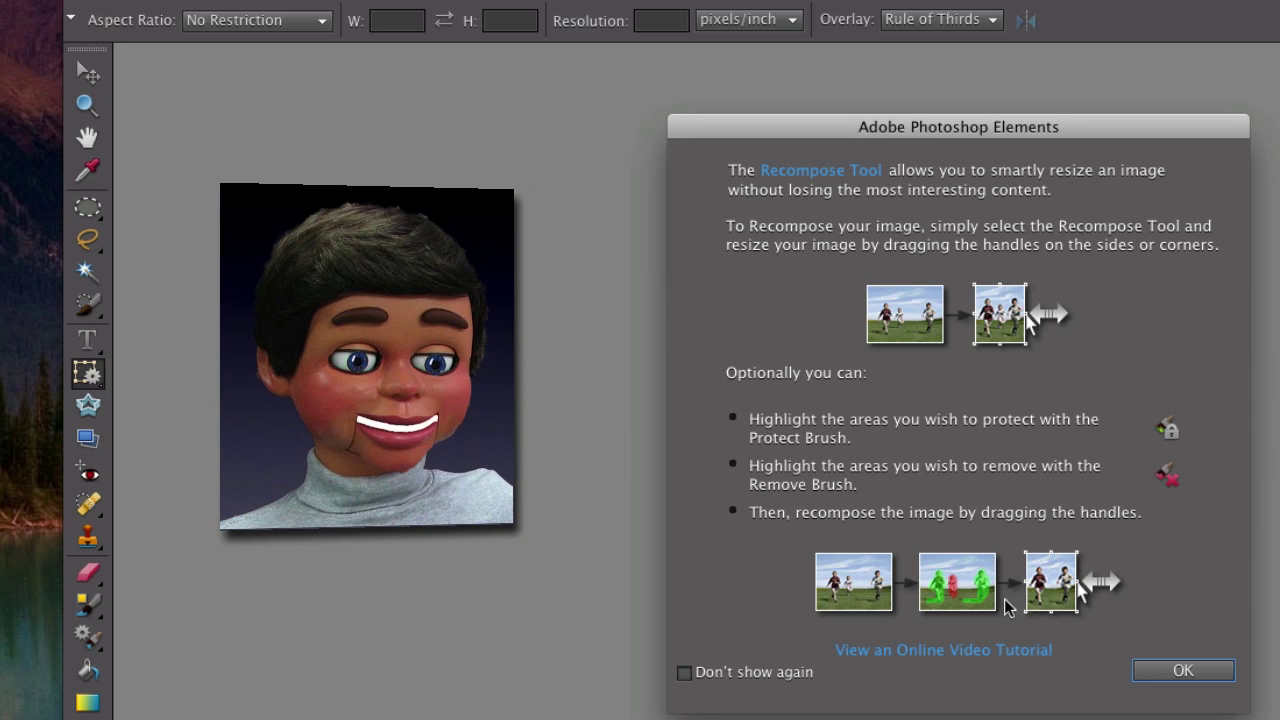
click(1182, 671)
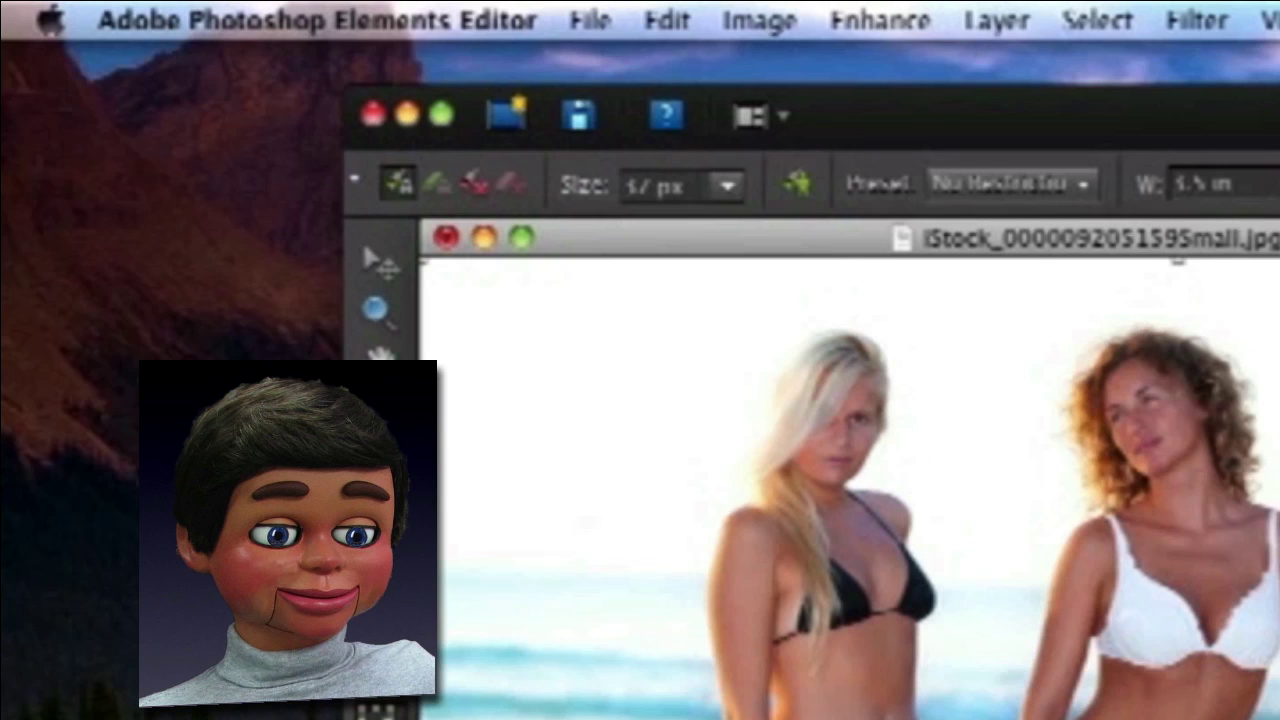
Step: Paint green Protect strokes over the blonde woman's hair, arm, torso and legs, and the middle woman's arm and leg
mouse_move(812, 405)
mouse_down()
mouse_move(818, 425)
mouse_move(780, 519)
mouse_up()
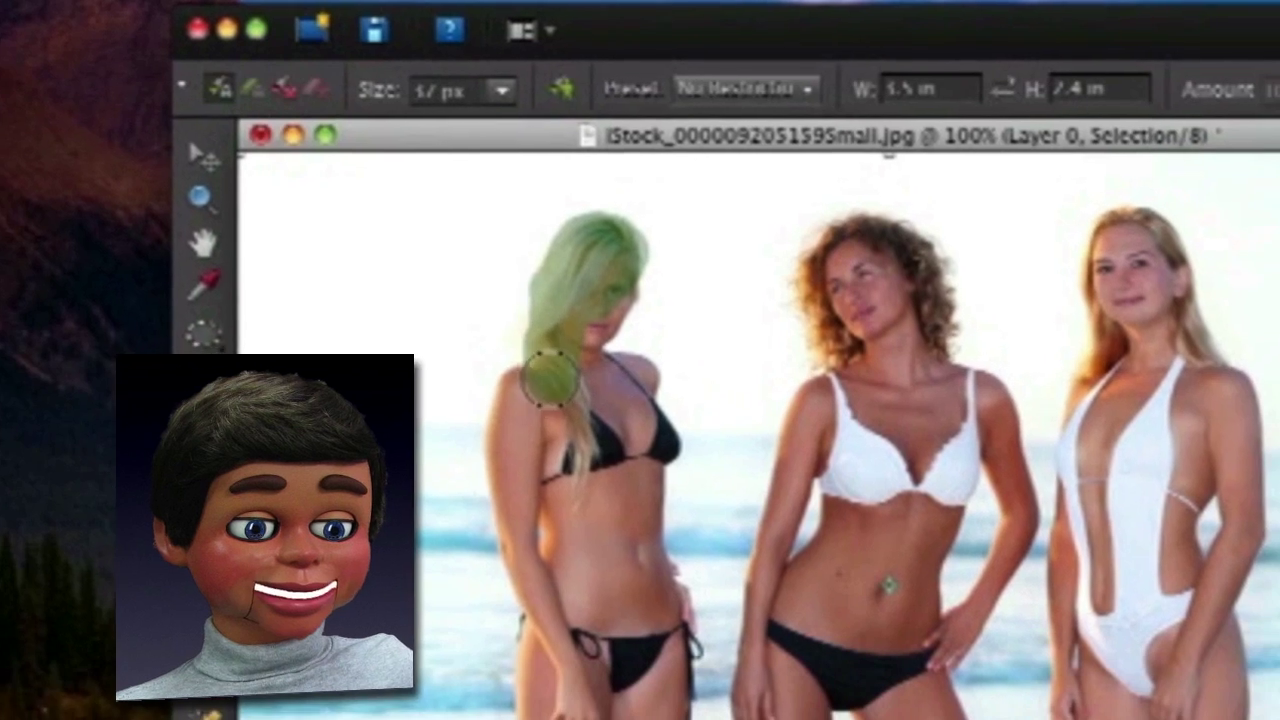
mouse_move(548, 378)
mouse_down()
mouse_move(512, 470)
mouse_move(505, 660)
mouse_move(480, 715)
mouse_move(631, 715)
mouse_up()
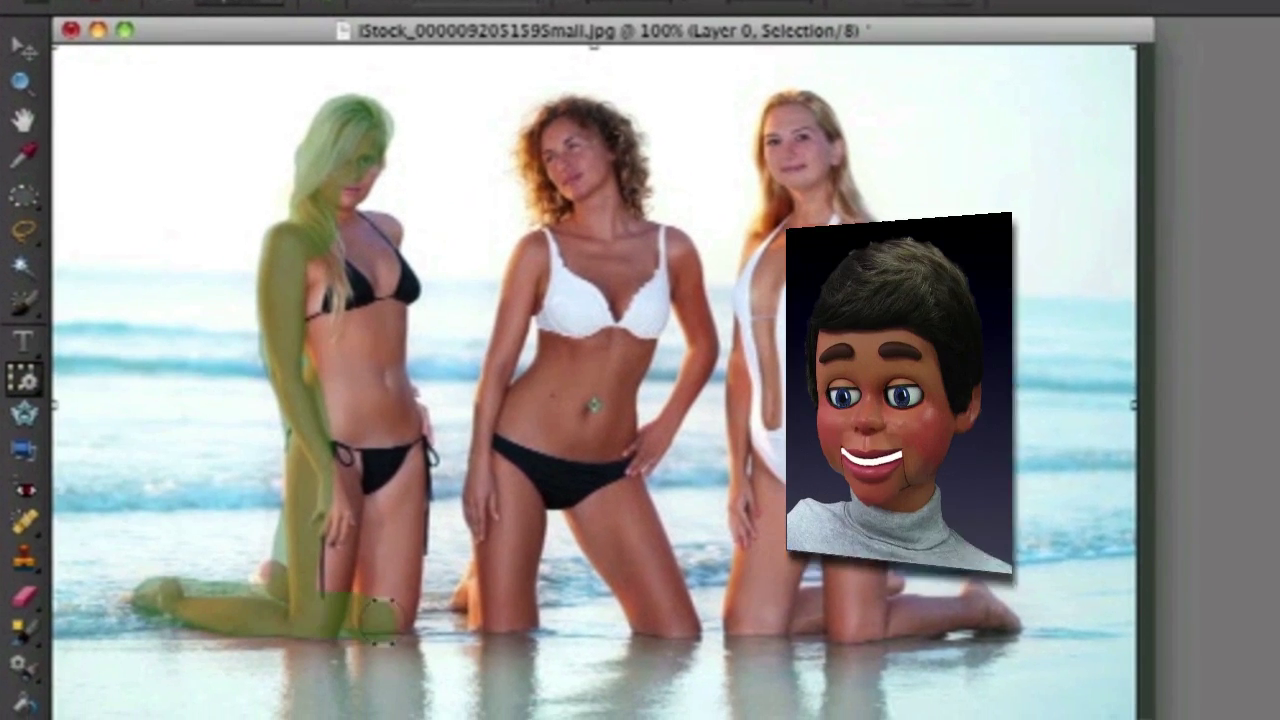
mouse_move(378, 618)
mouse_down()
mouse_move(418, 560)
mouse_move(380, 260)
mouse_move(340, 590)
mouse_up()
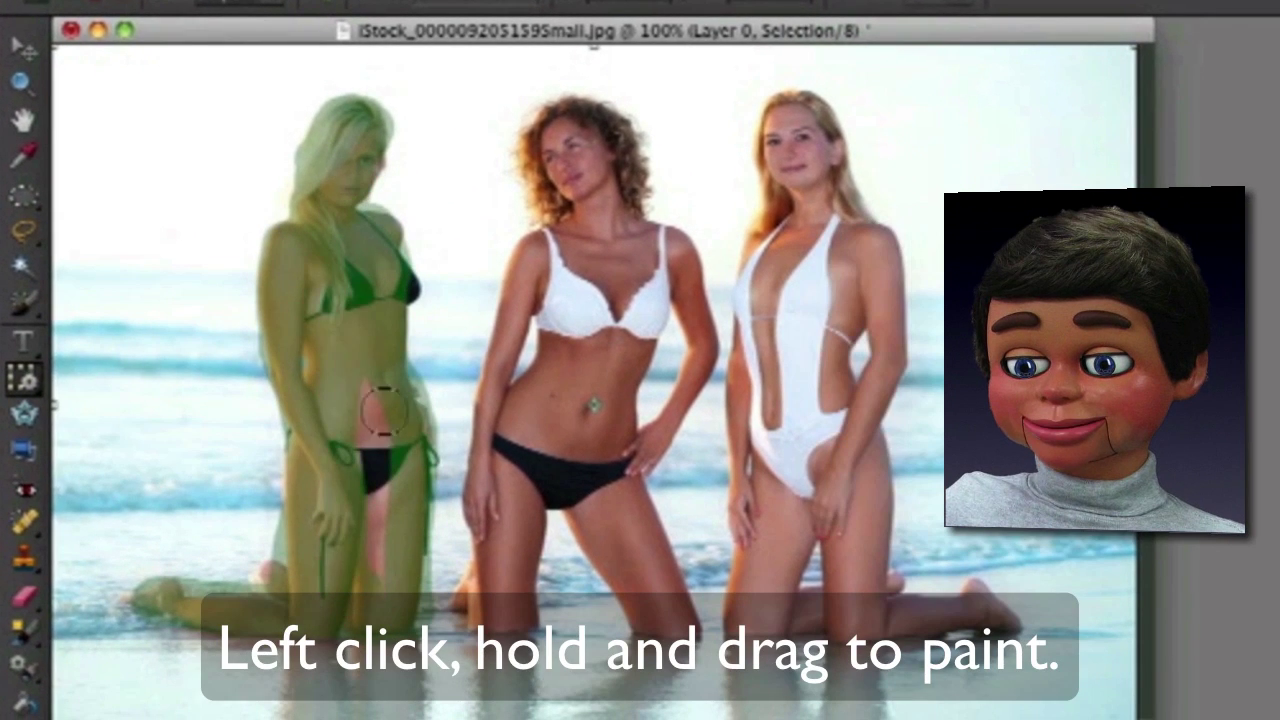
mouse_move(627, 205)
mouse_down()
mouse_move(673, 255)
mouse_move(690, 358)
mouse_up()
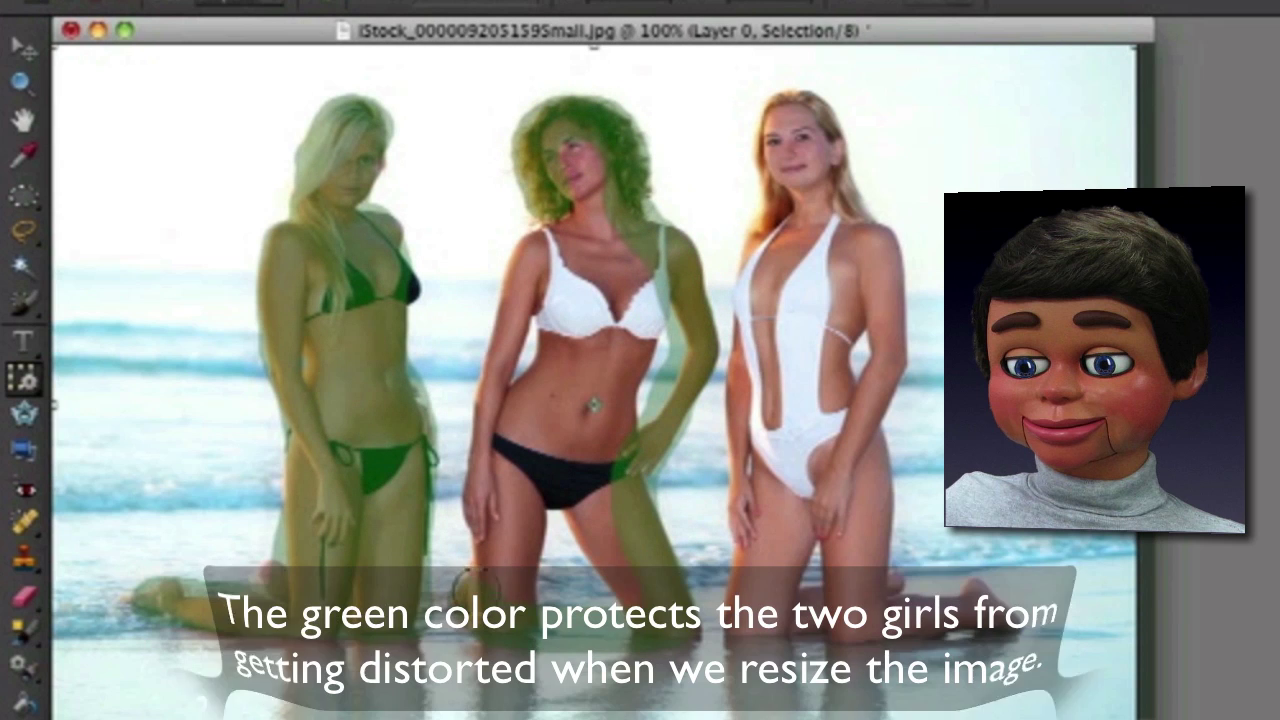
drag(475, 580, 505, 340)
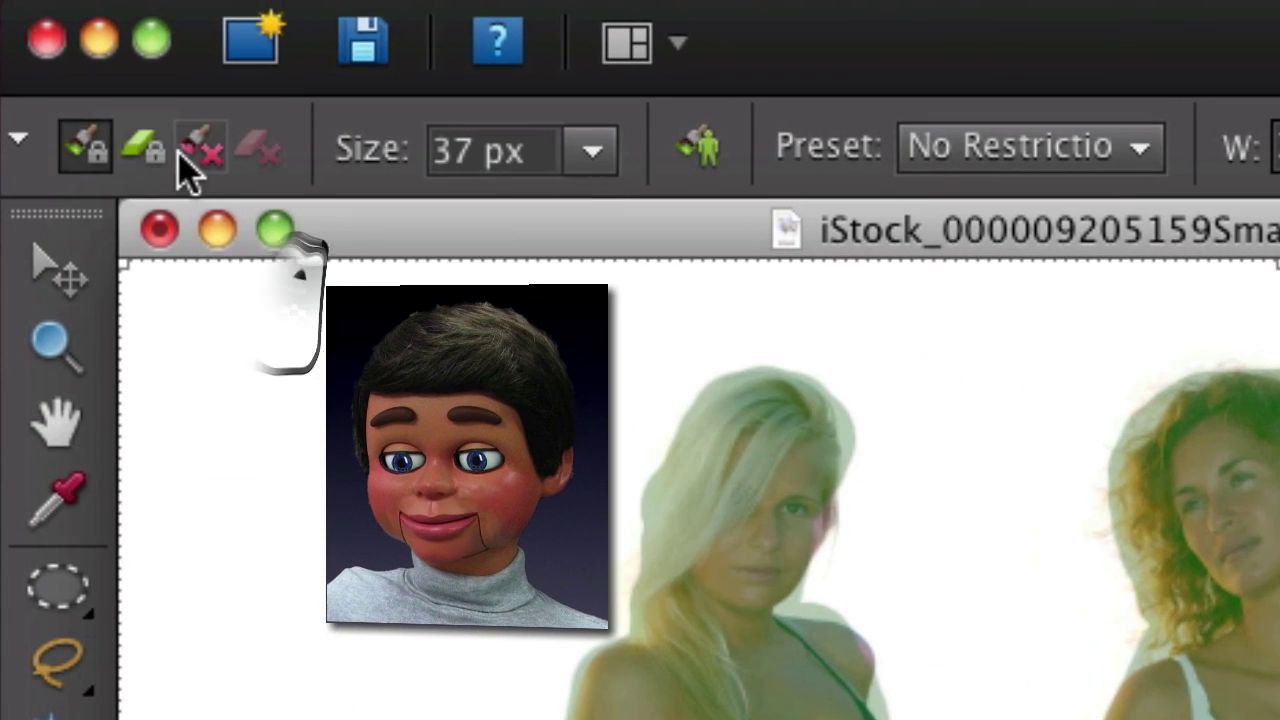
Step: Mark the white-swimsuit woman red with the Remove brush, then narrow the photo from the right to drop her
click(200, 150)
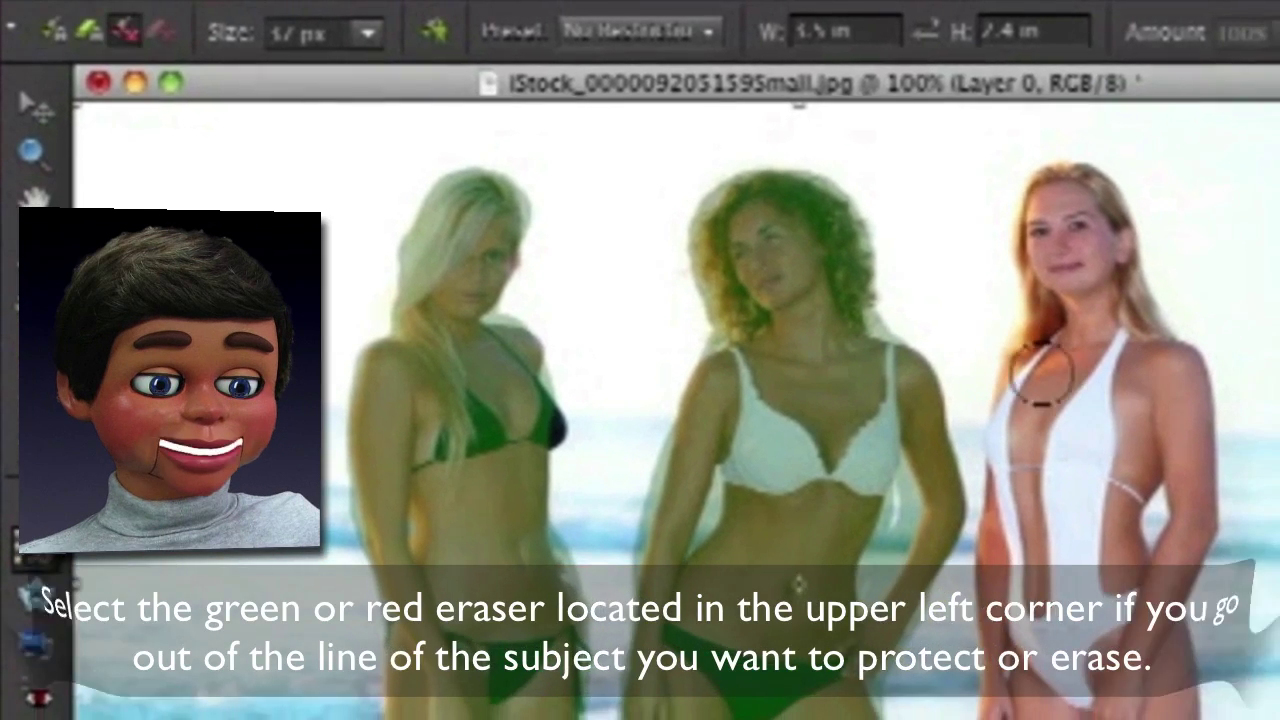
mouse_move(1042, 372)
mouse_down()
mouse_move(1070, 240)
mouse_move(1110, 230)
mouse_move(1160, 512)
mouse_up()
drag(1005, 440, 1095, 710)
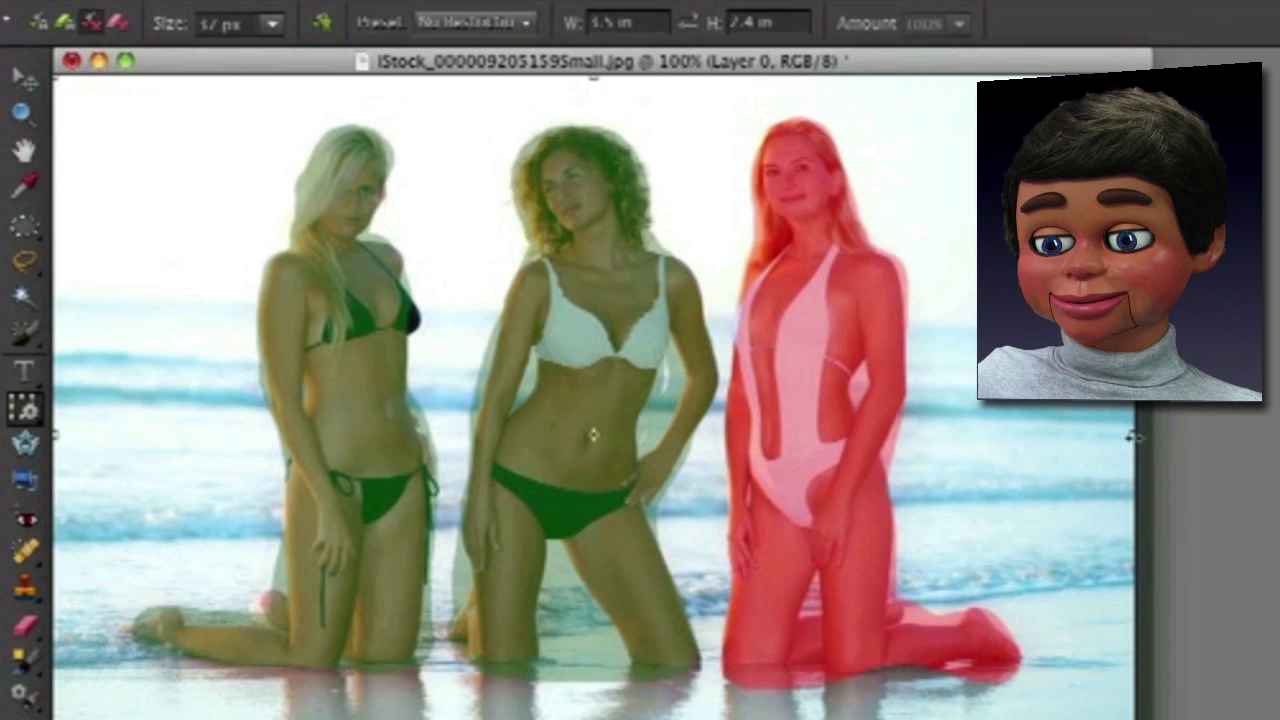
drag(1134, 434, 763, 407)
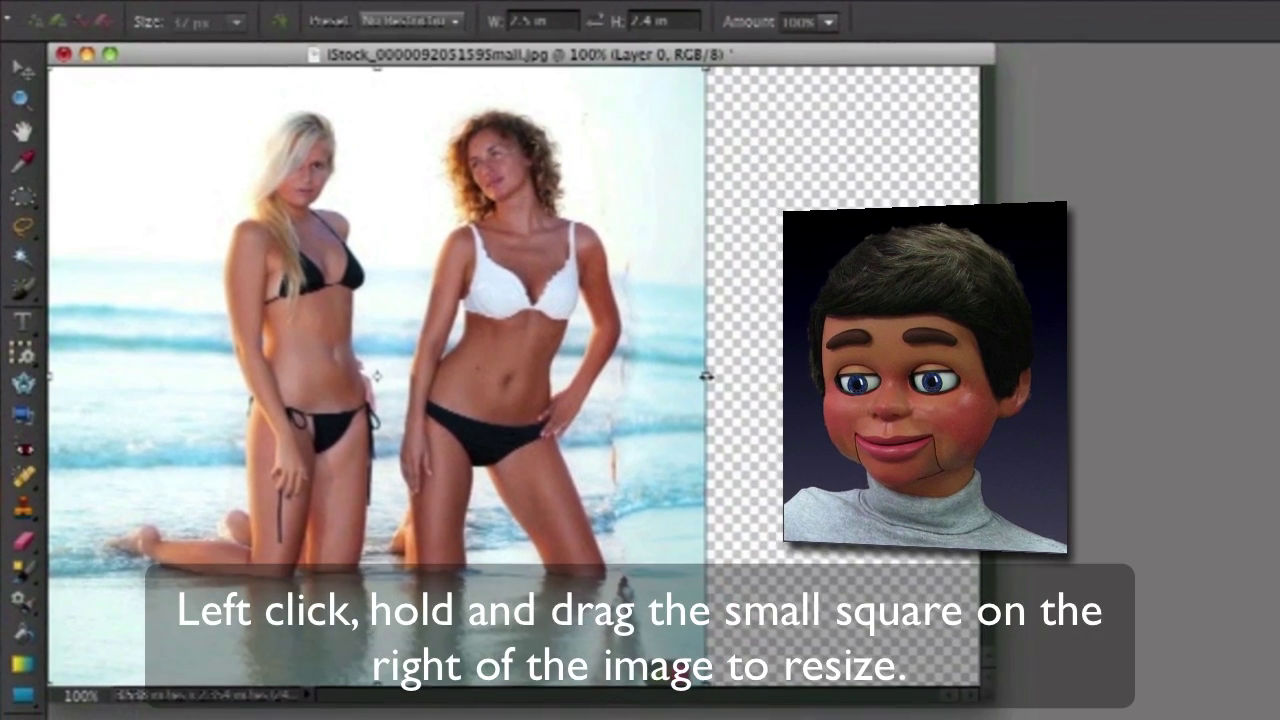
Step: Commit the recompose, then stretch the photo wider to the right with Free Transform
key(s)
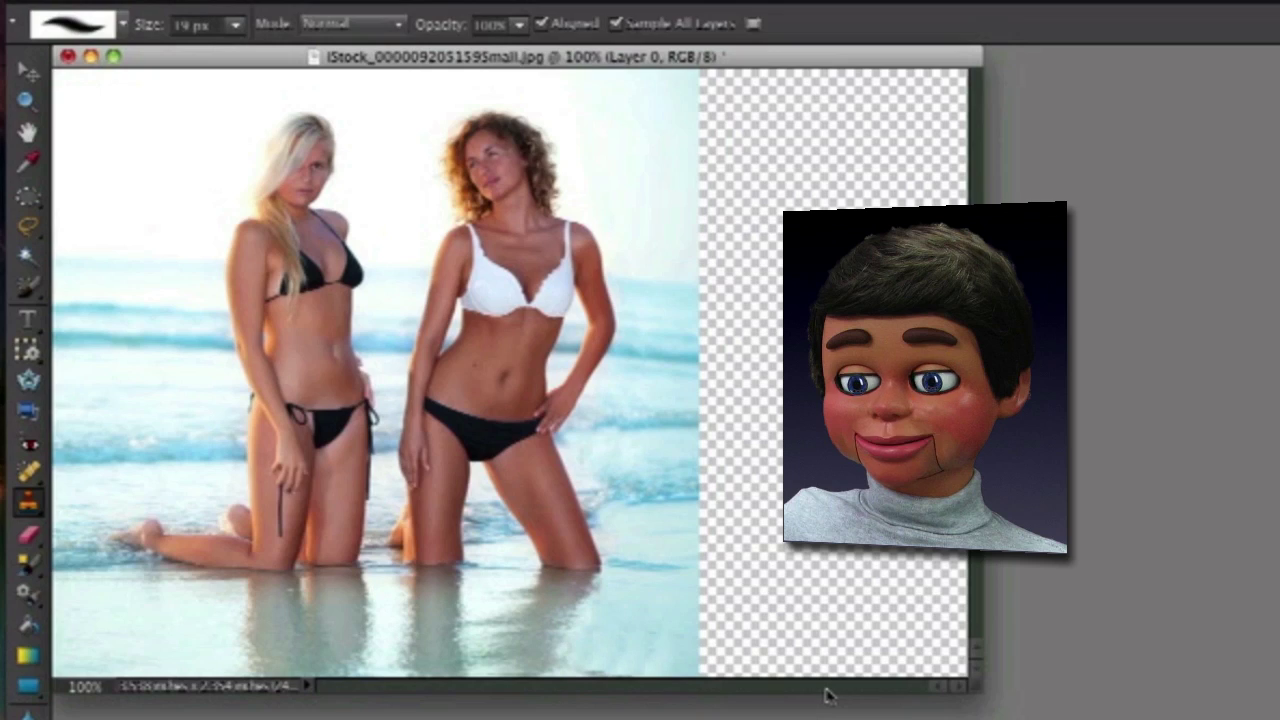
key(super+t)
drag(698, 373, 745, 372)
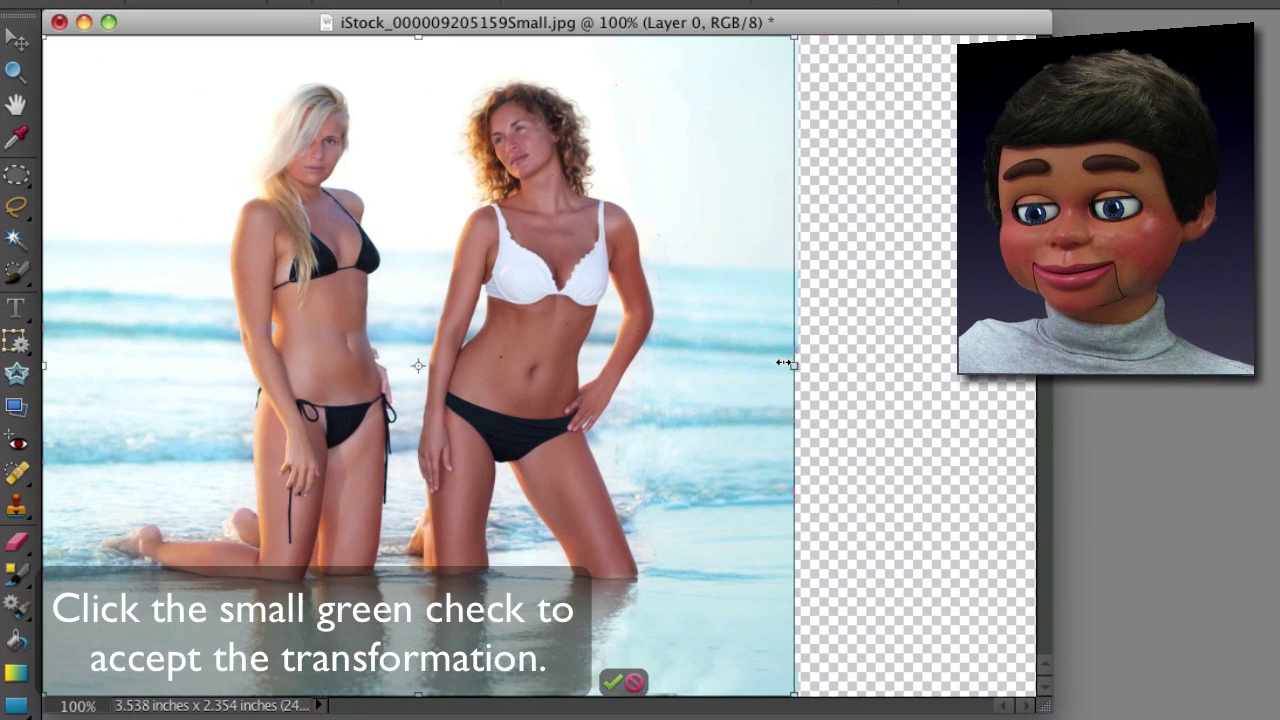
drag(871, 356, 915, 356)
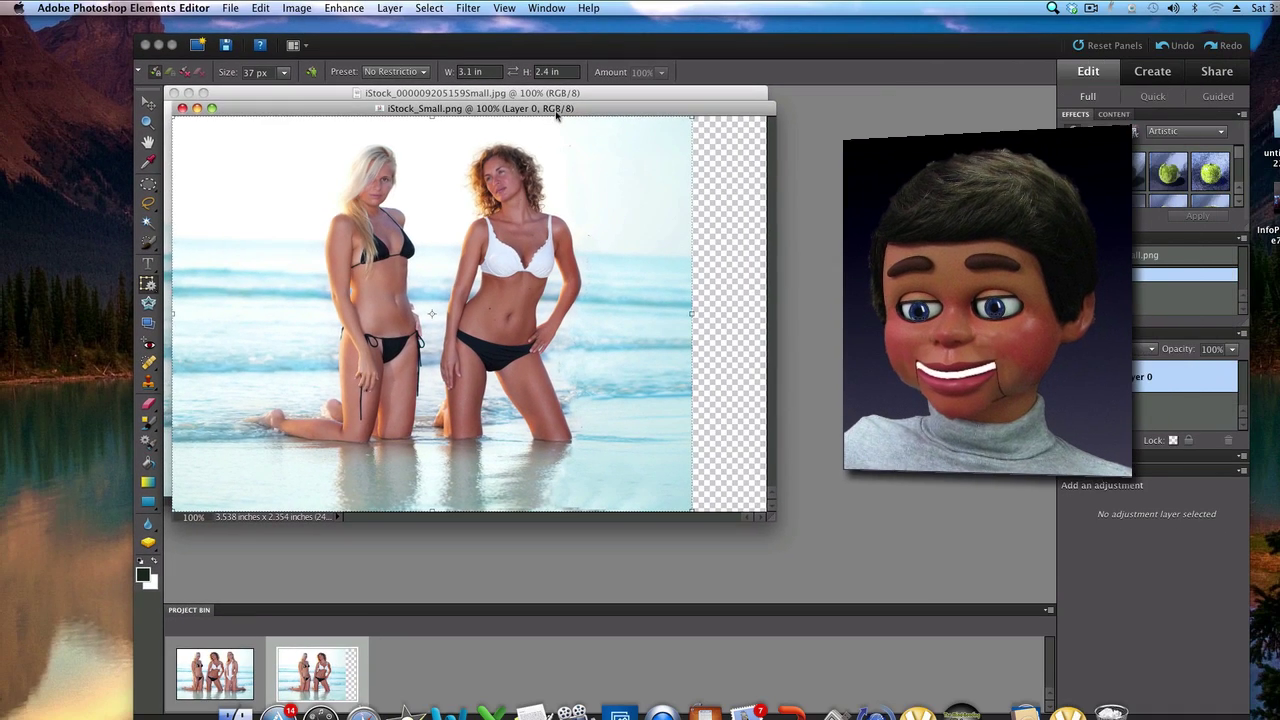
Step: Position the iStock_Small.png window beside the recomposed photo for comparison, then close the beach documents
drag(695, 52, 807, 427)
drag(612, 333, 592, 375)
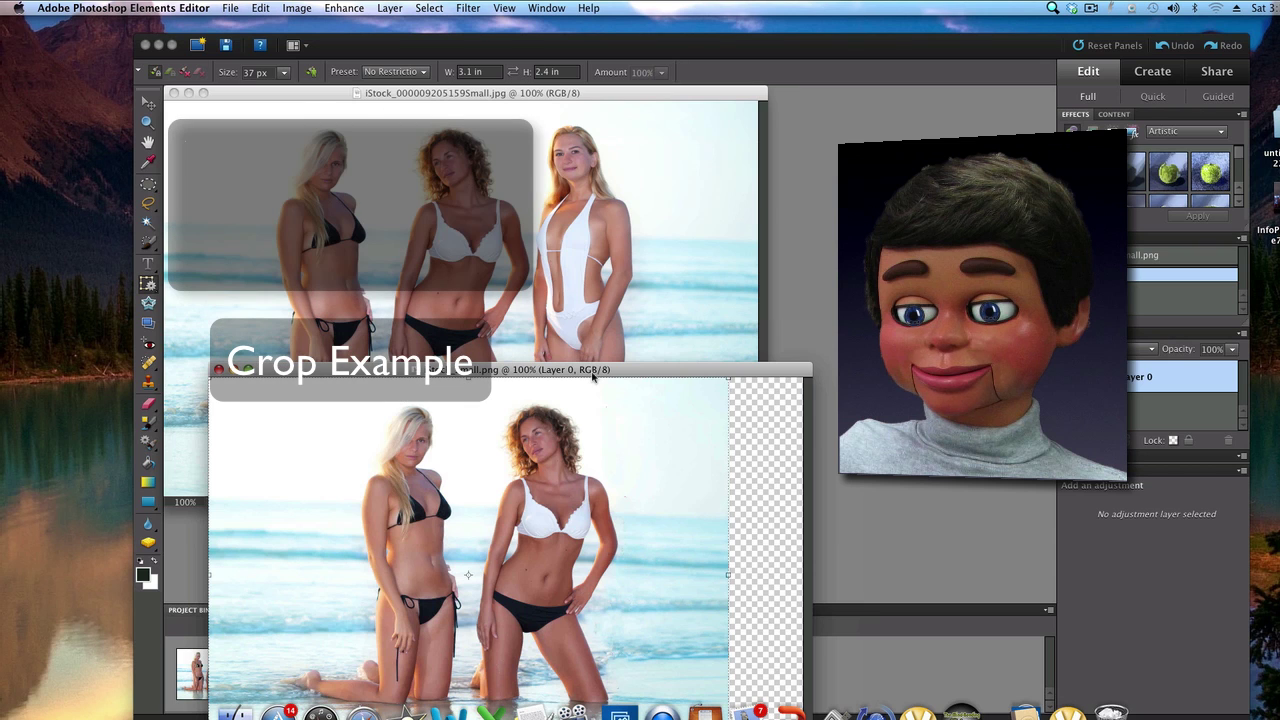
drag(592, 375, 624, 203)
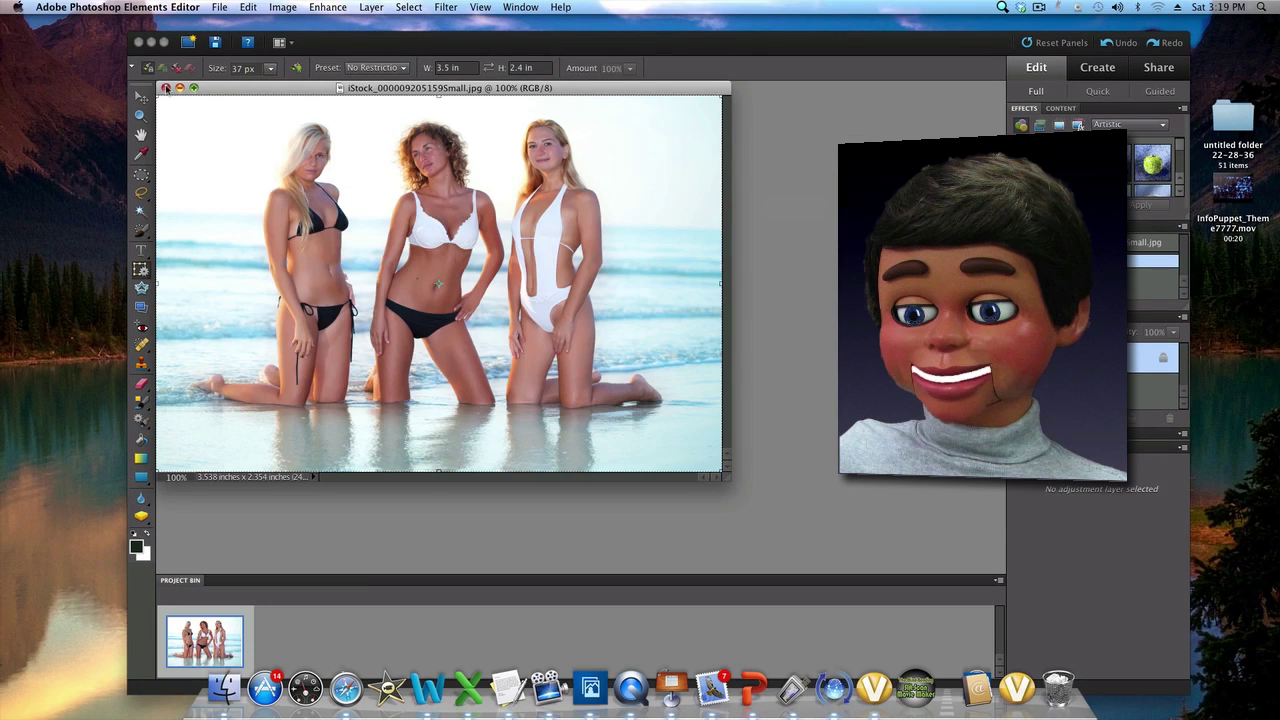
click(174, 74)
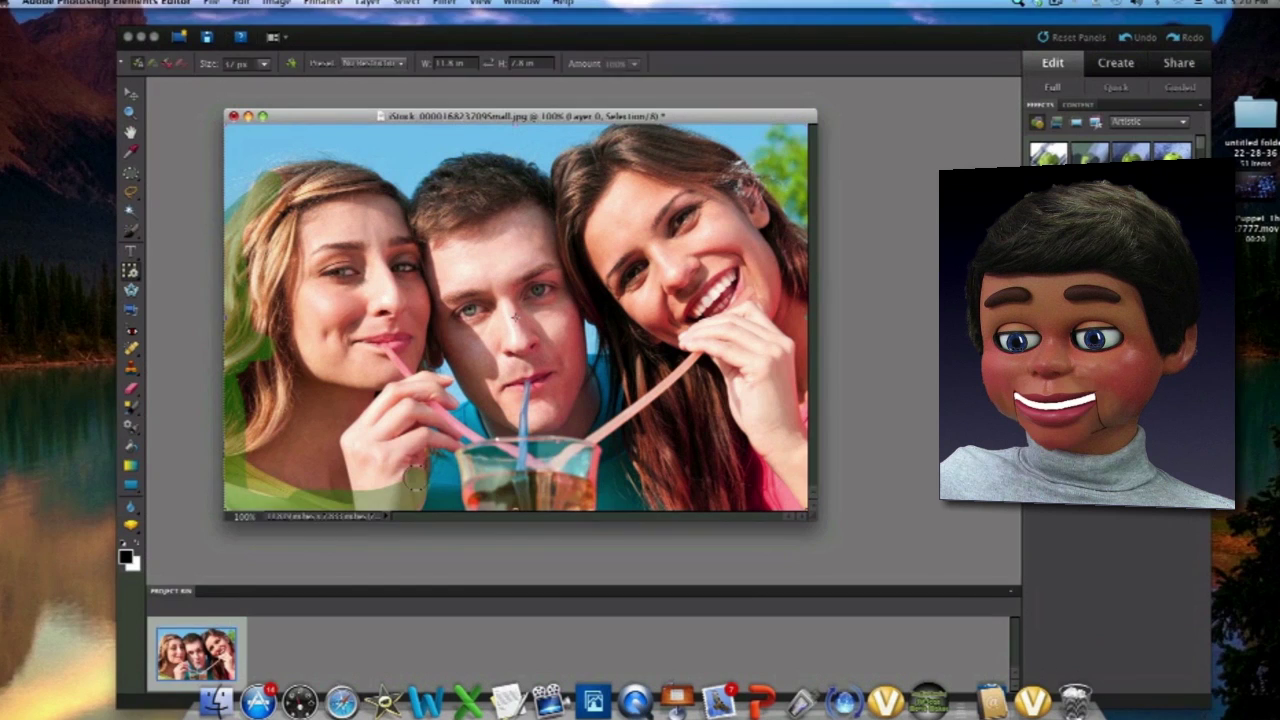
Step: Extend green protection over the left woman's hand and paint the right woman's face and hair
mouse_move(390, 470)
mouse_down()
mouse_move(442, 401)
mouse_move(391, 222)
mouse_move(250, 210)
mouse_up()
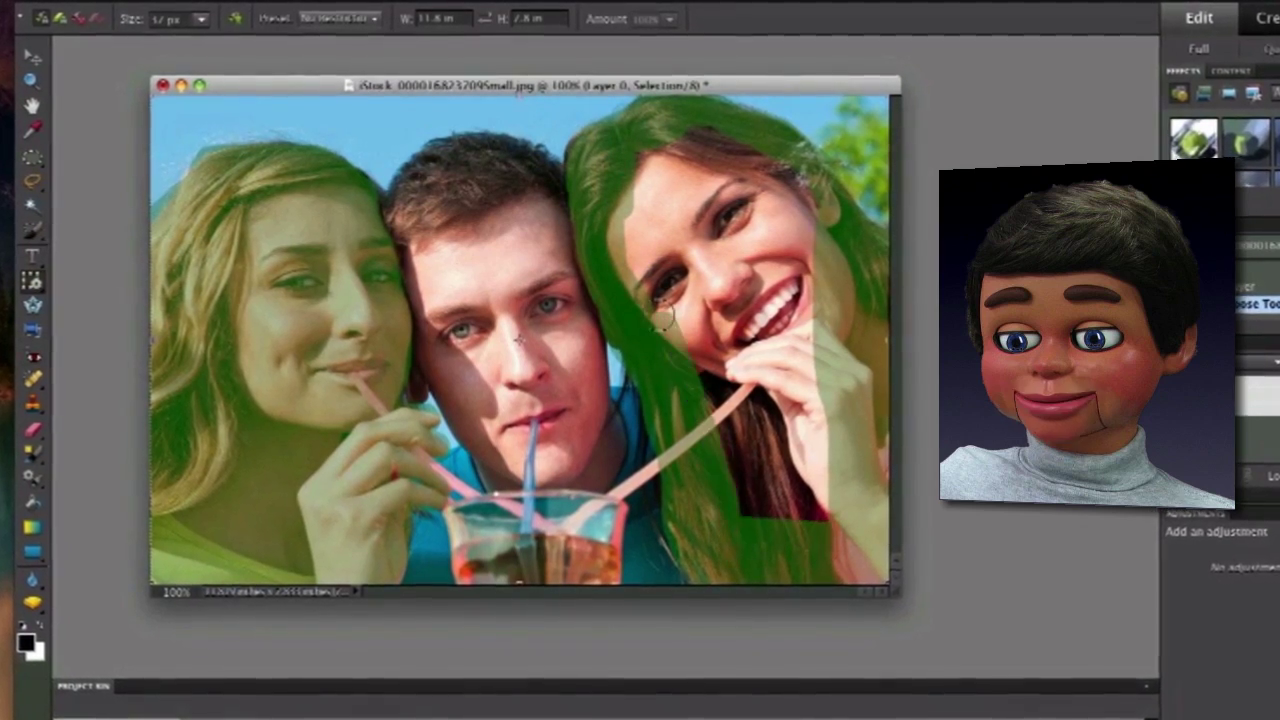
mouse_move(843, 265)
mouse_down()
mouse_move(794, 220)
mouse_move(731, 308)
mouse_up()
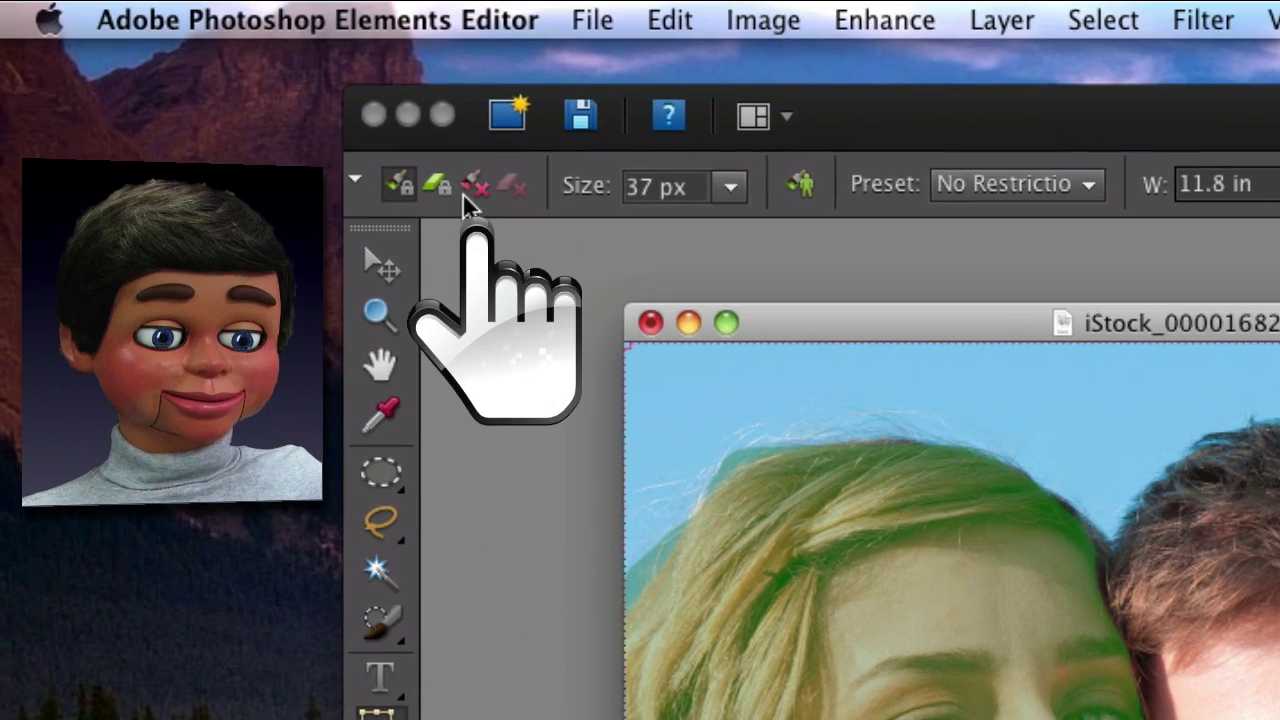
Step: Switch to the Remove brush and narrow the photo from the right so the man drops out
click(475, 183)
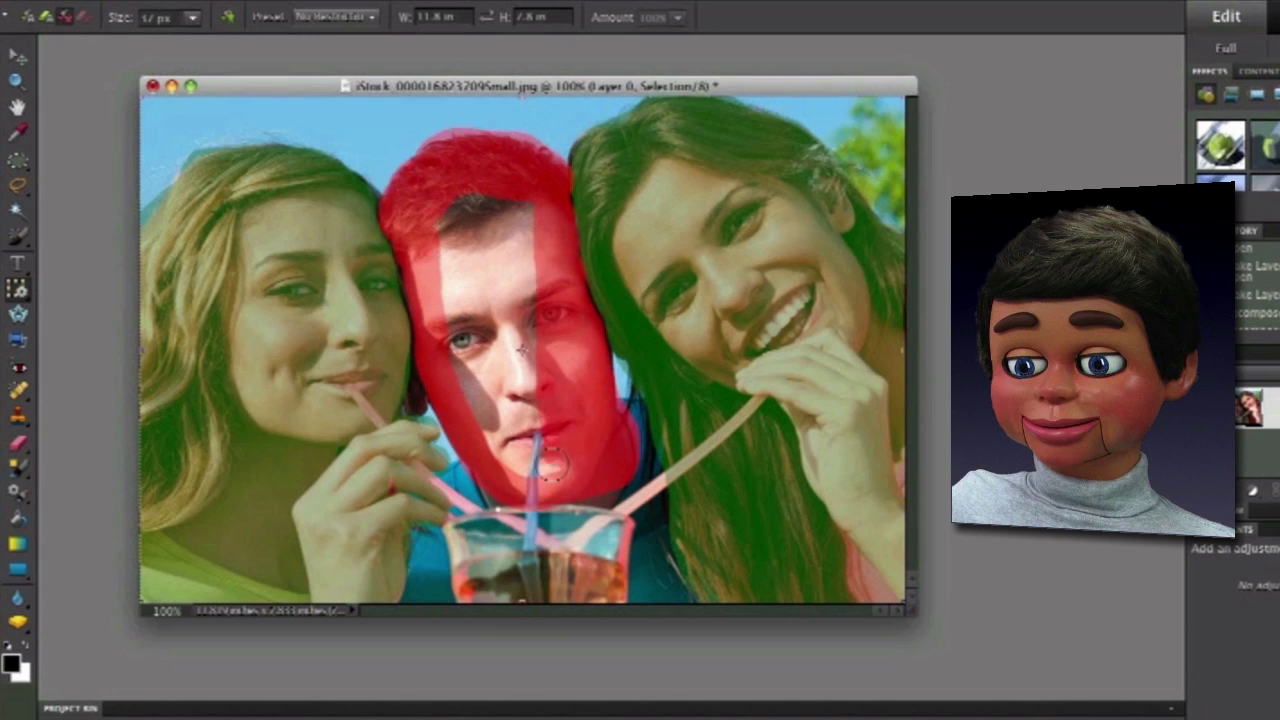
drag(903, 352, 701, 355)
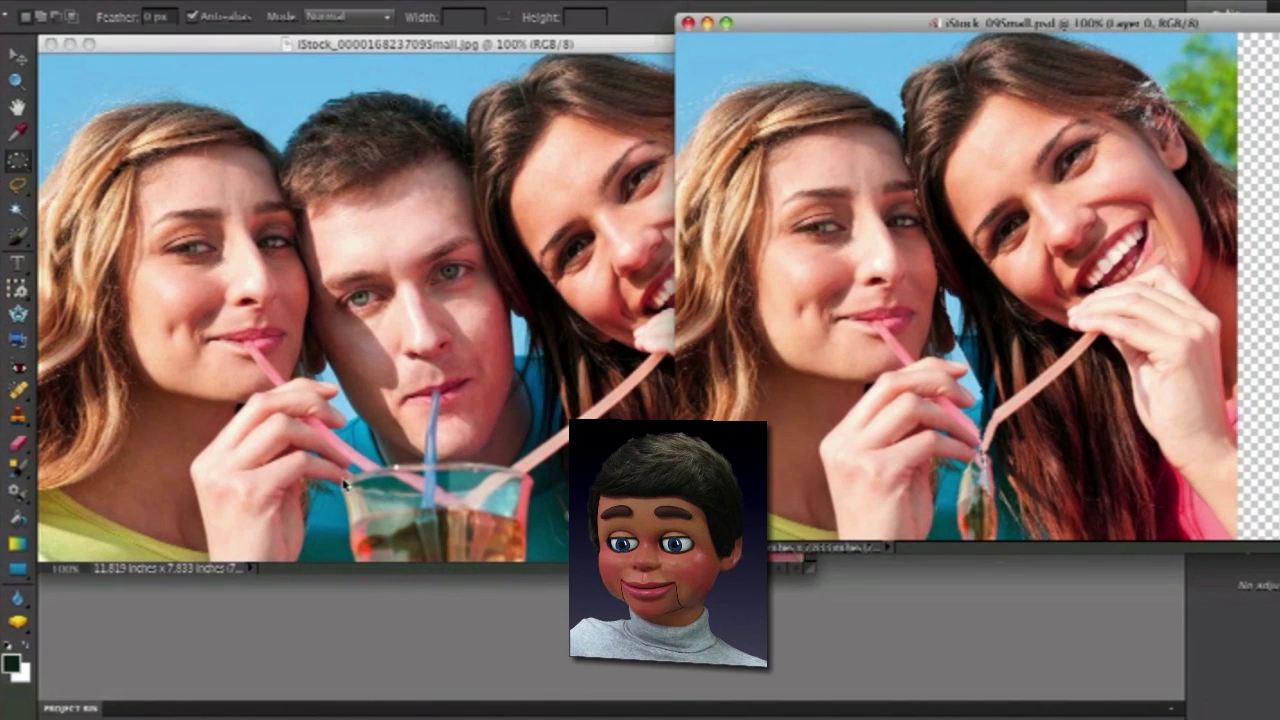
Step: Drag the selected glass from the original friends photo into the recomposed image as Layer 1
click(343, 484)
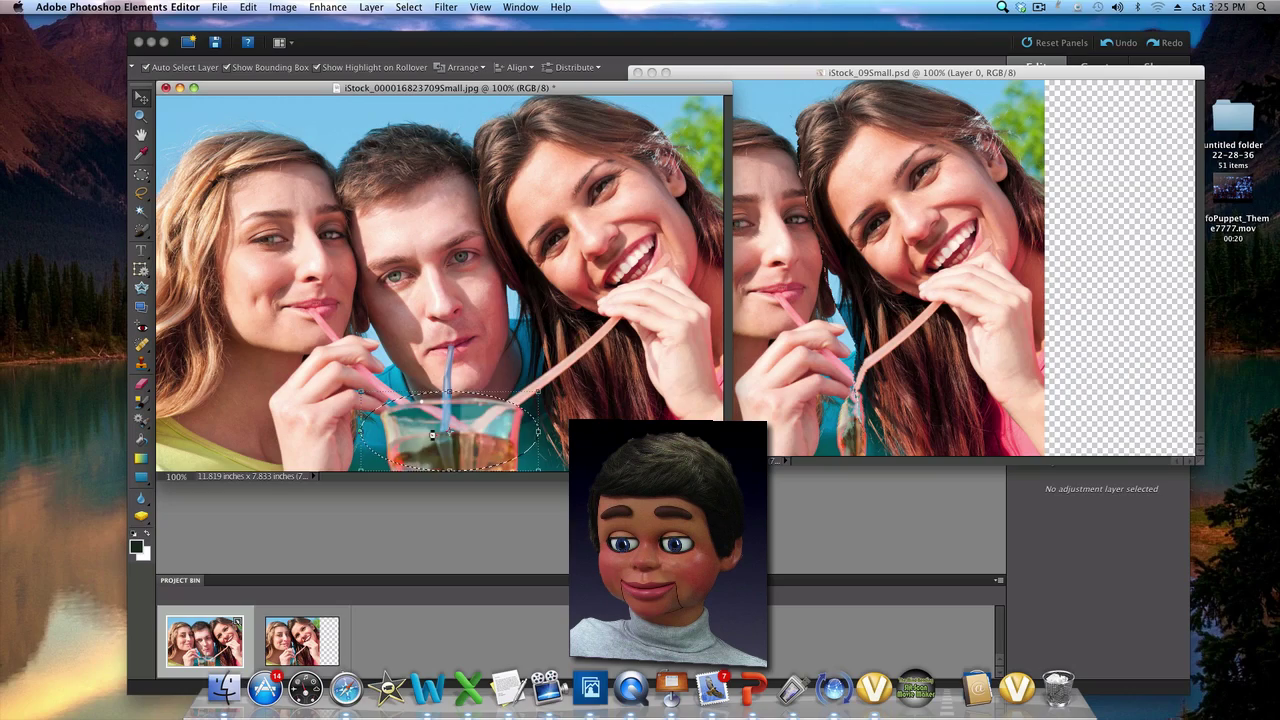
drag(408, 523, 1005, 501)
drag(869, 420, 870, 418)
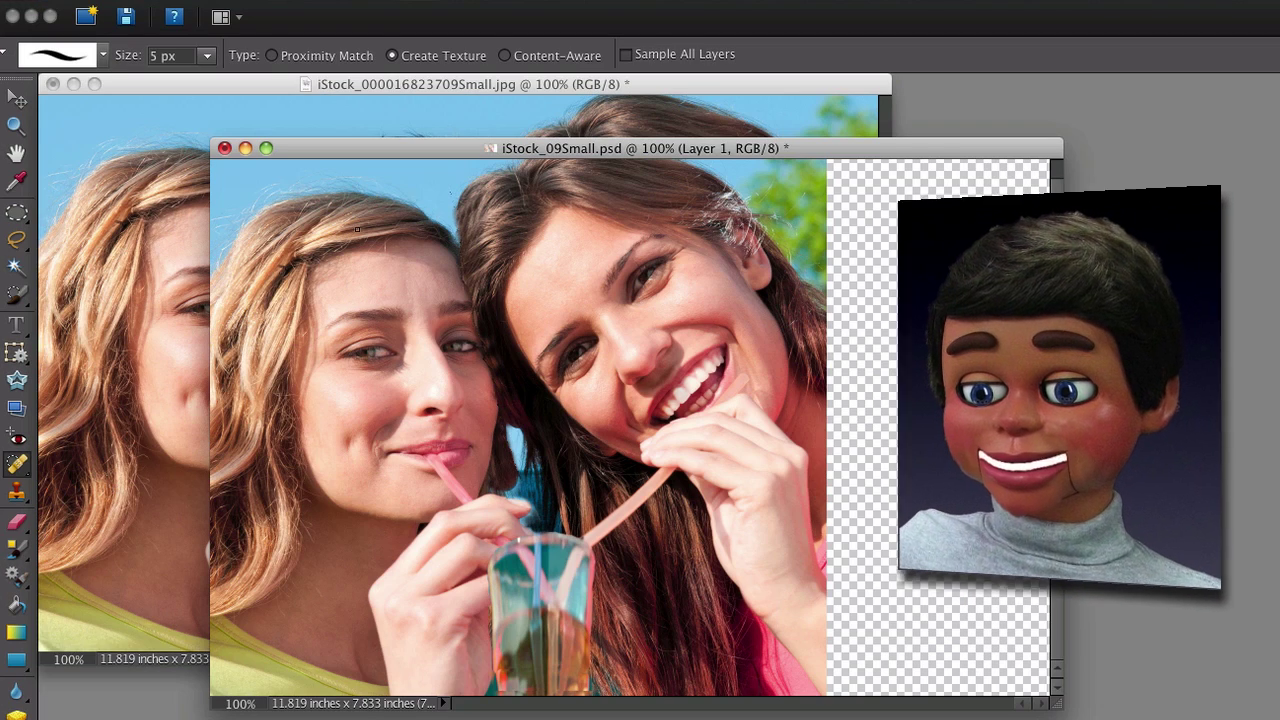
click(254, 89)
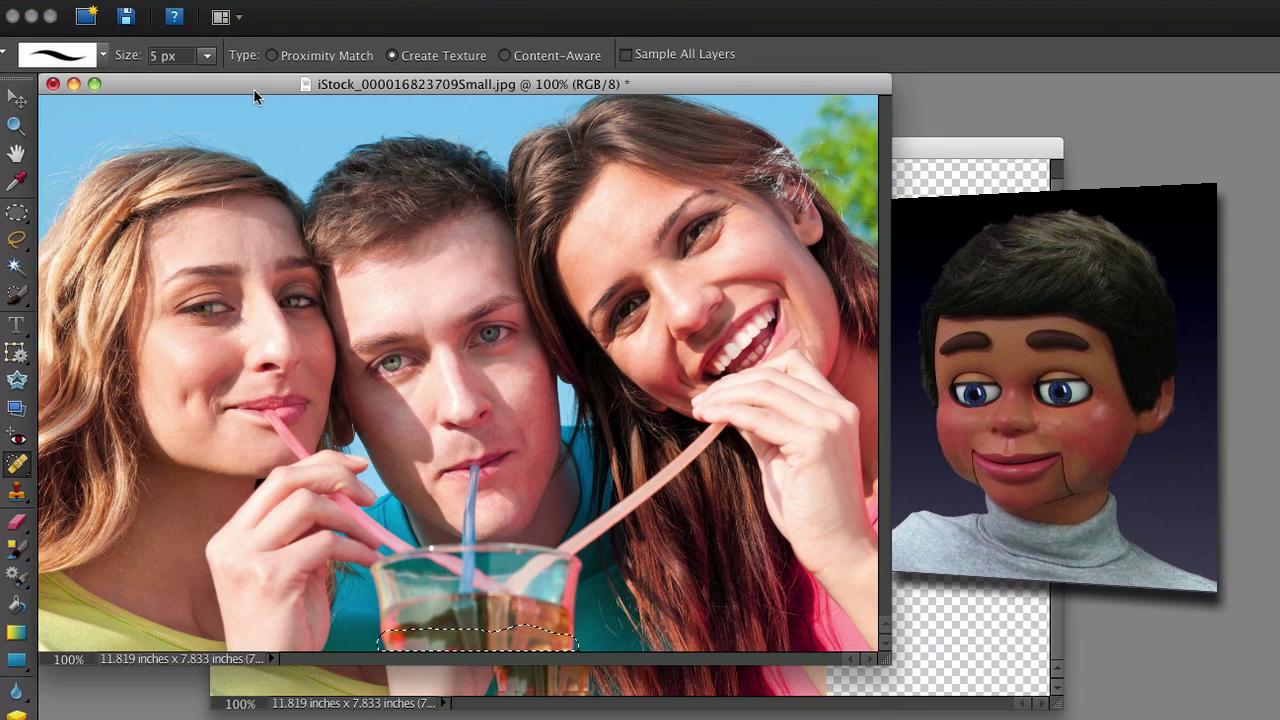
click(932, 150)
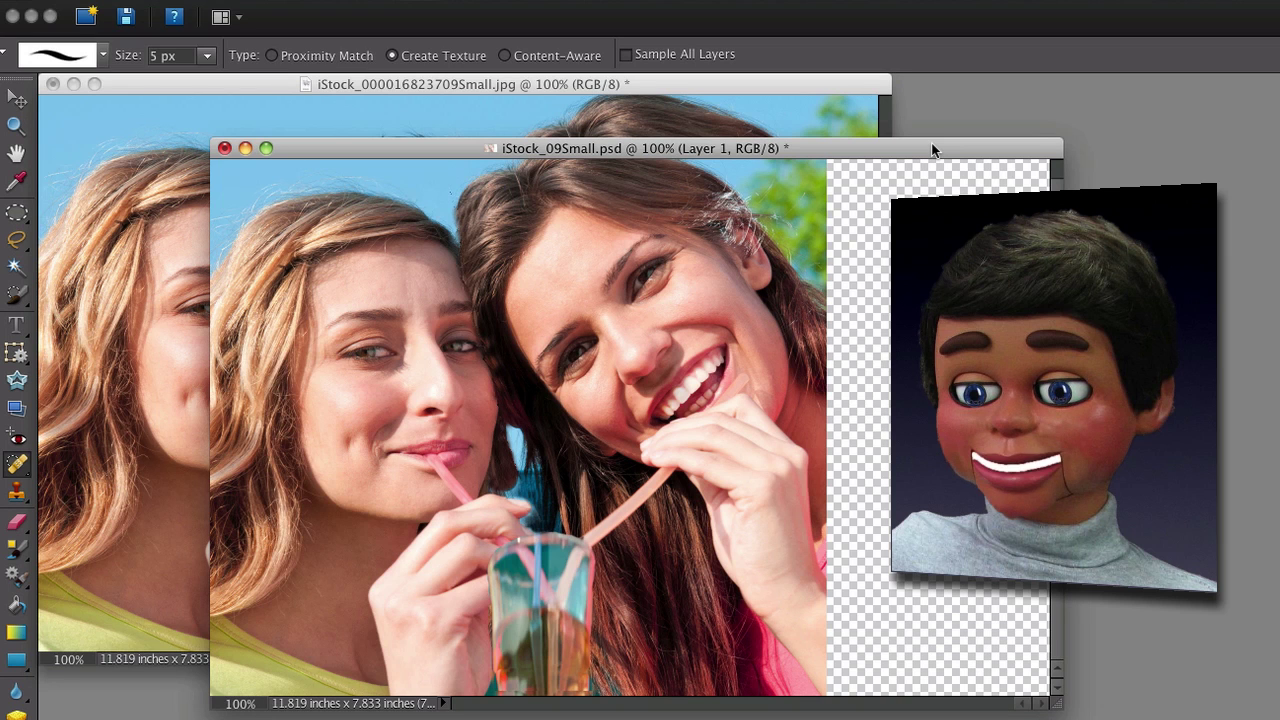